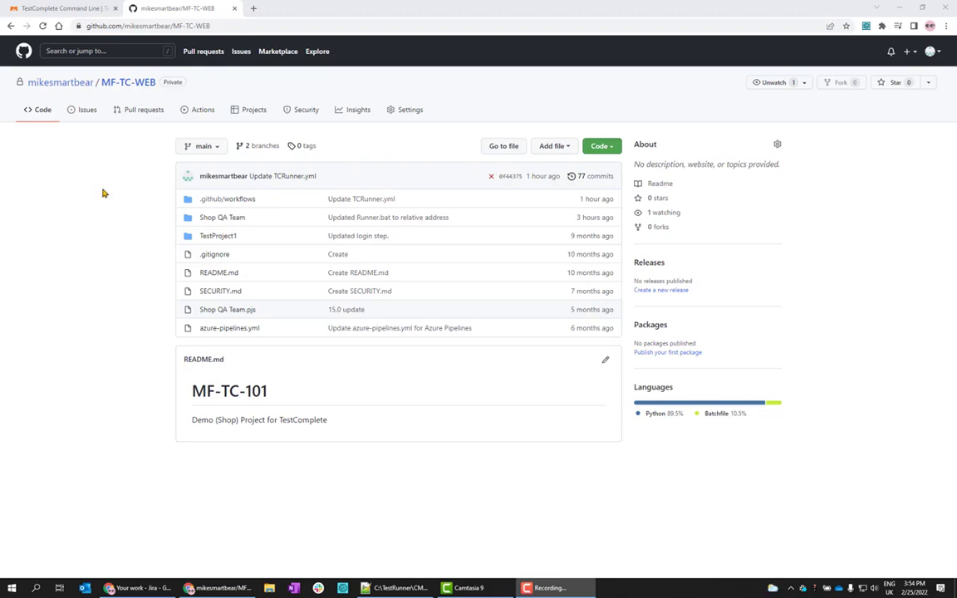
Open New self-hosted runner from Settings > Actions > Runners and scroll to the Download and Configure commands.
{"action": "left_click", "coordinate": [410, 111]}
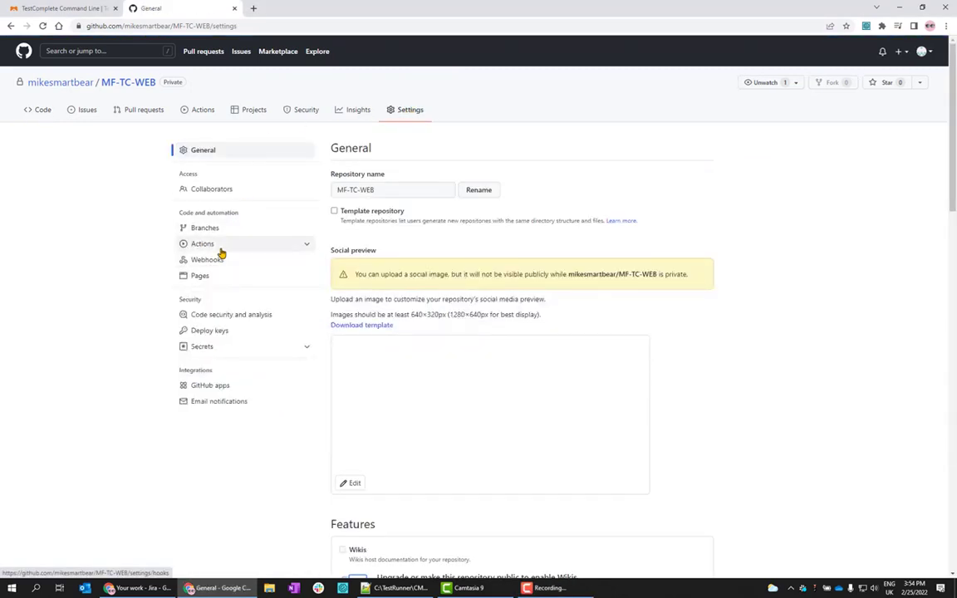
{"action": "left_click", "coordinate": [209, 243]}
{"action": "left_click", "coordinate": [207, 275]}
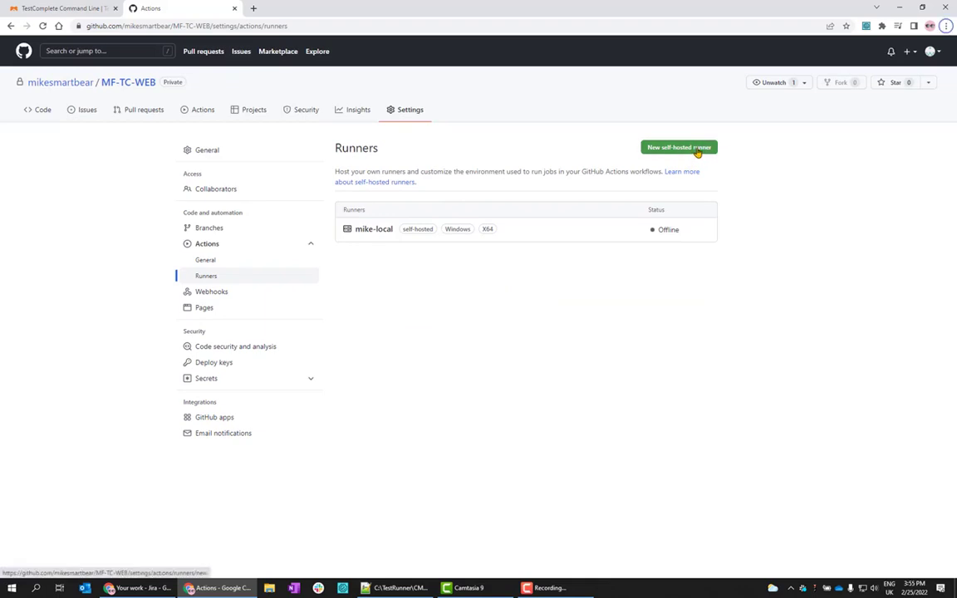
{"action": "left_click", "coordinate": [697, 151]}
{"action": "scroll", "coordinate": [614, 266], "scroll_direction": "down", "scroll_amount": 3}
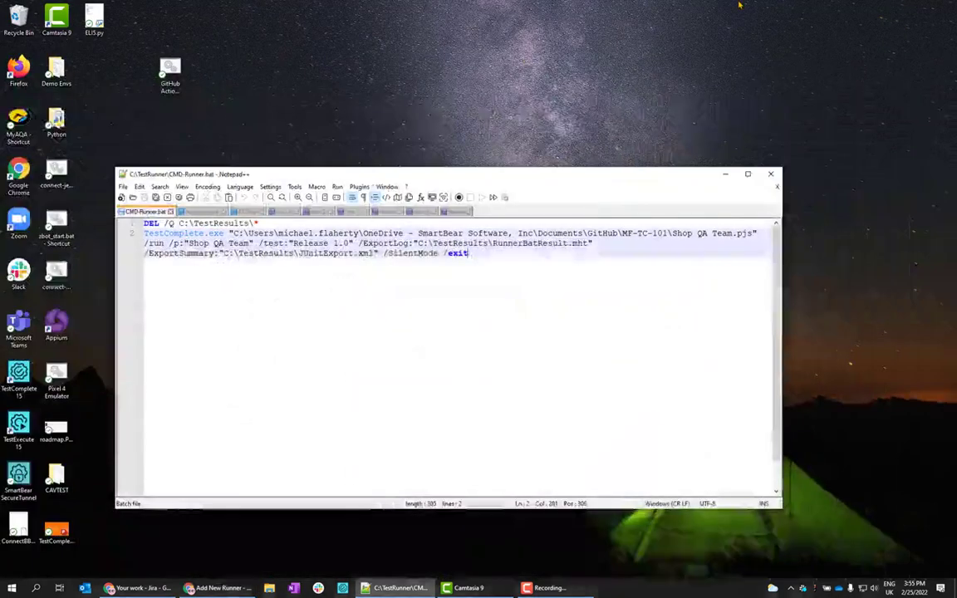
Launch the GitHub Actions Agent runner from its desktop shortcut.
{"action": "left_click", "coordinate": [160, 61]}
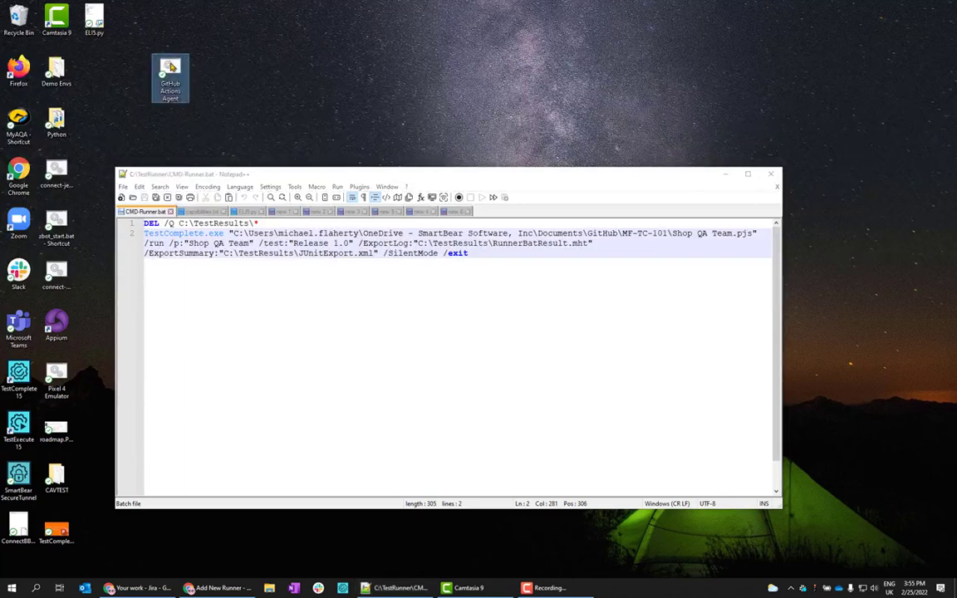
{"action": "double_click", "coordinate": [159, 65]}
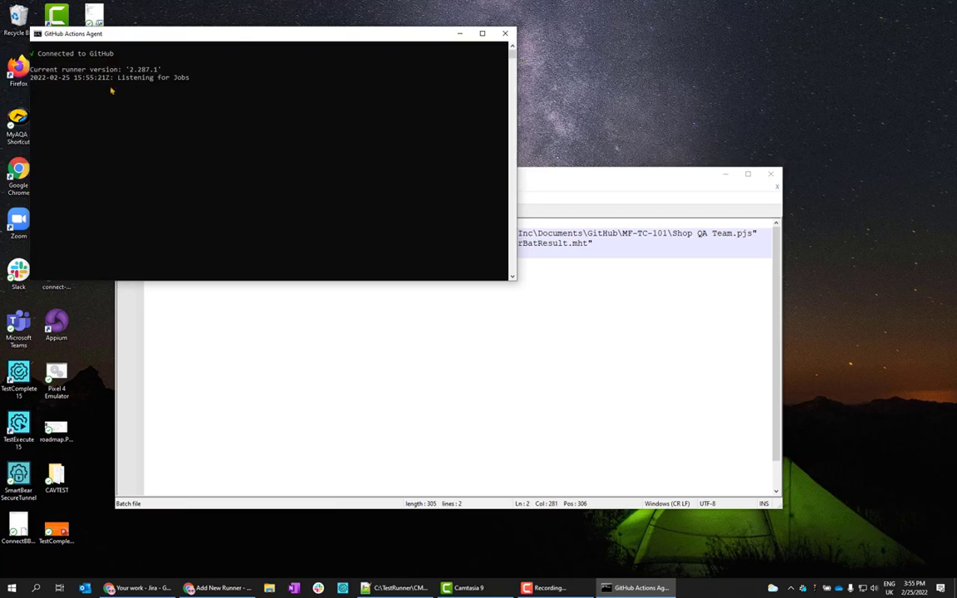
Bring CMD-Runner.bat in Notepad++ in front of the listening agent console to review its TestComplete command.
{"action": "left_click", "coordinate": [603, 176]}
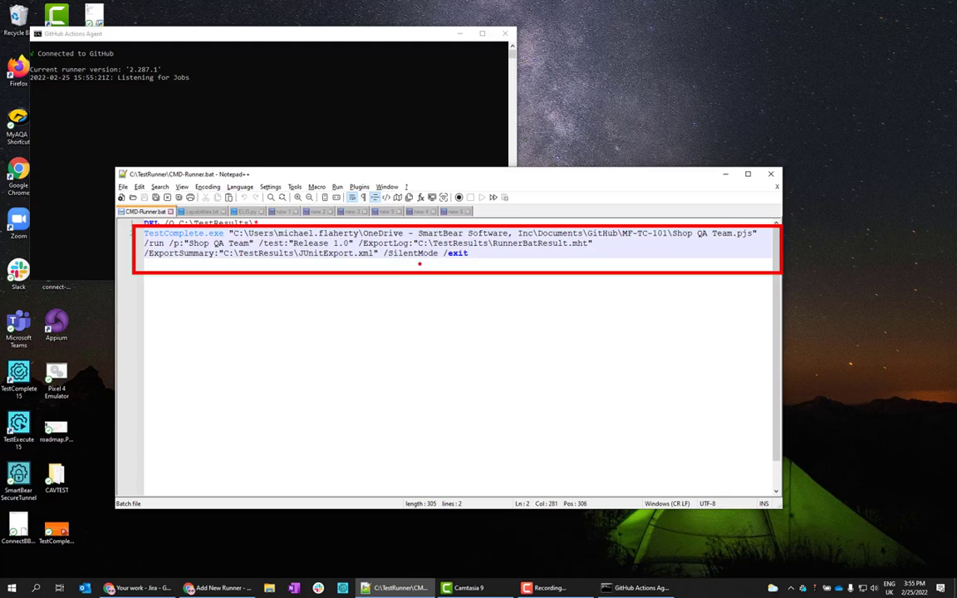
{"action": "left_click_drag", "start_coordinate": [453, 263], "coordinate": [478, 263]}
{"action": "key", "text": "Escape"}
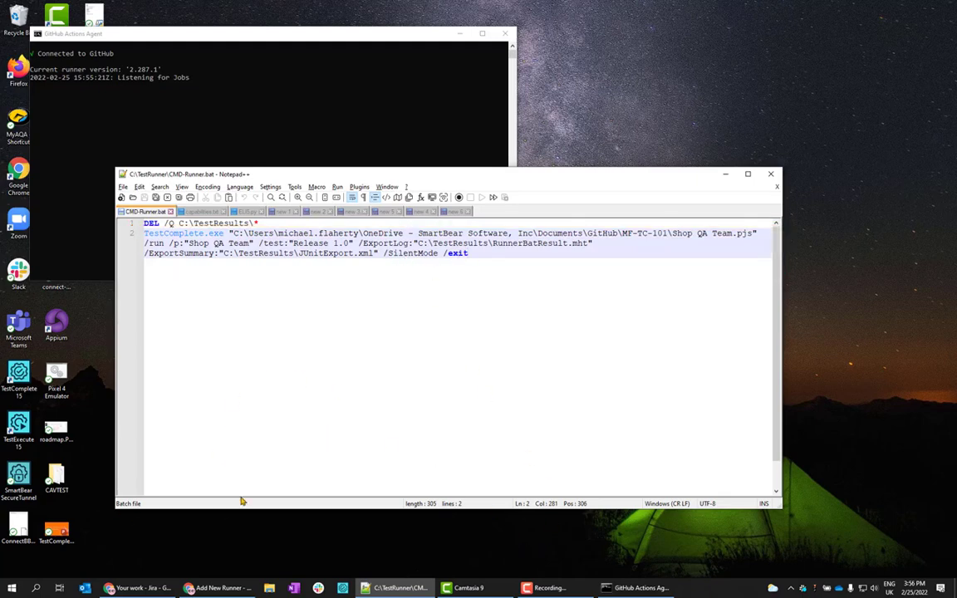
Back in GitHub, open the MF-TC-WEB Choose a workflow page from the Actions tab.
{"action": "left_click", "coordinate": [222, 588]}
{"action": "scroll", "coordinate": [399, 183], "scroll_direction": "up", "scroll_amount": 3}
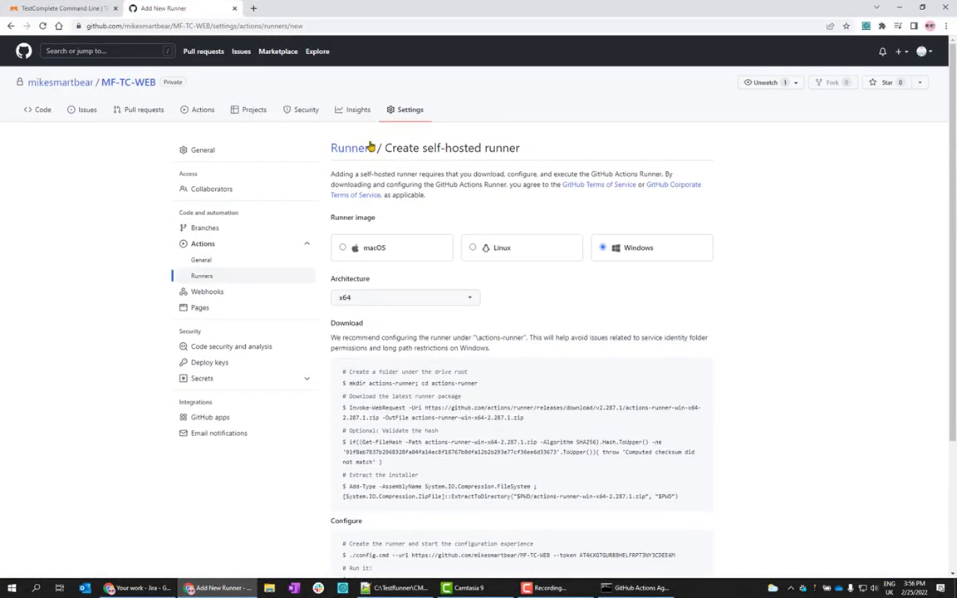
{"action": "left_click", "coordinate": [204, 113]}
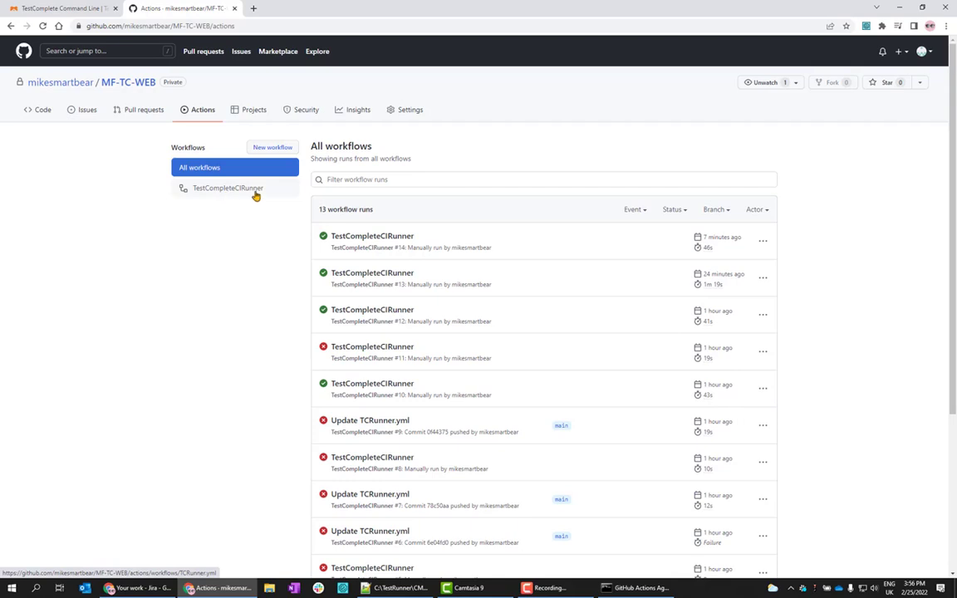
{"action": "left_click", "coordinate": [274, 148]}
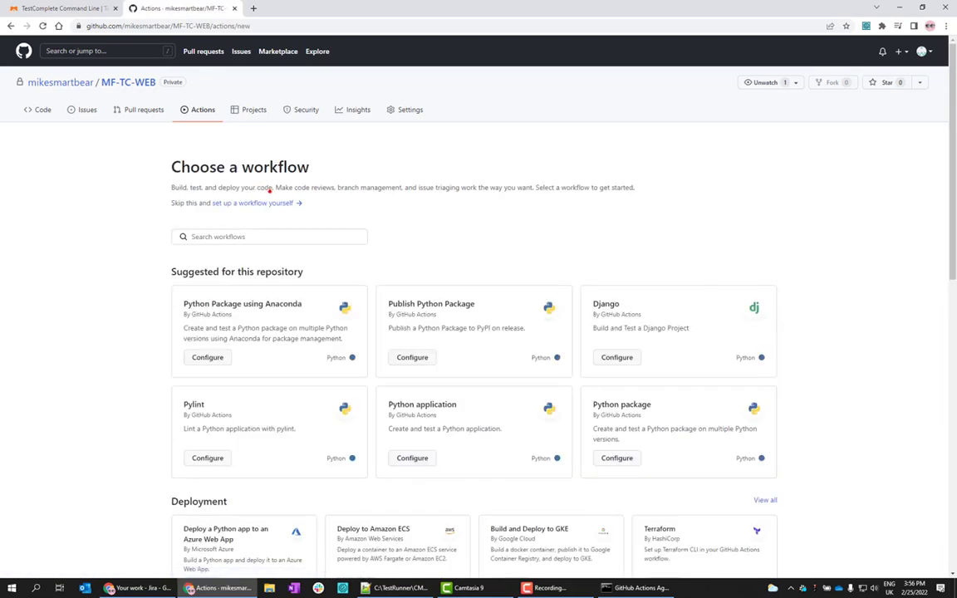
{"action": "left_click_drag", "start_coordinate": [157, 194], "coordinate": [340, 214]}
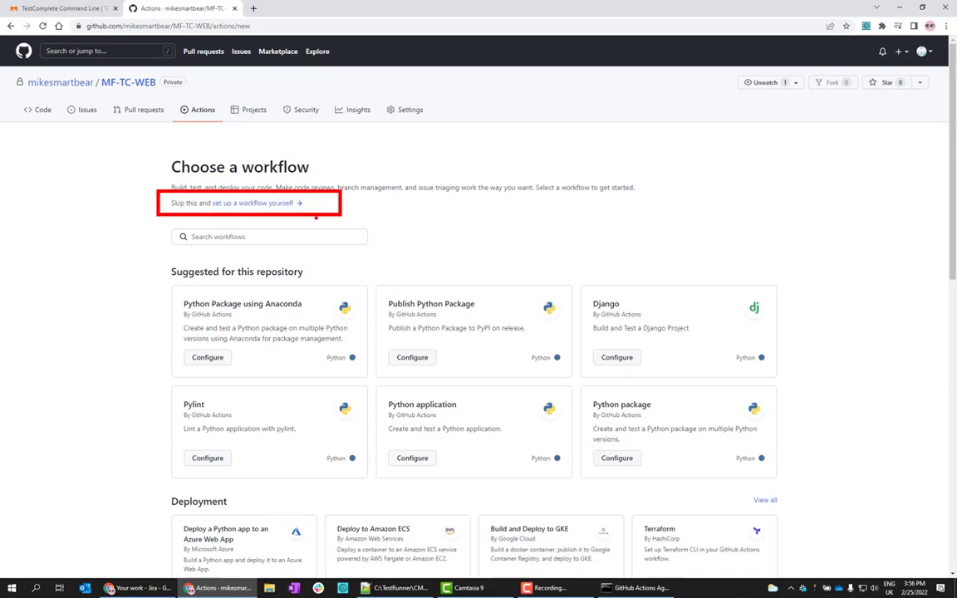
{"action": "key", "text": "Escape"}
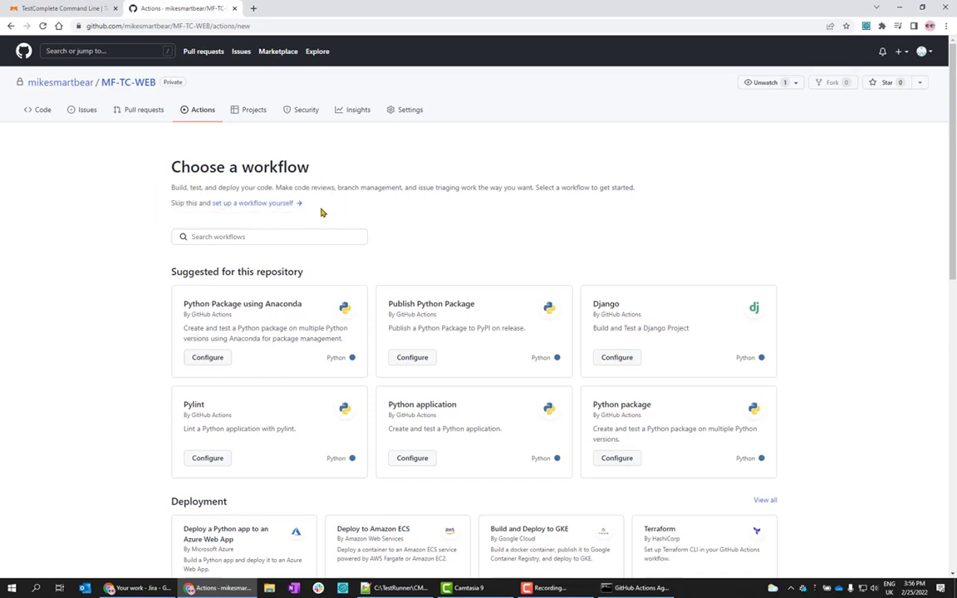
View the TCRunner.yml workflow file from the options of TestCompleteCIRunner run #14.
{"action": "left_click", "coordinate": [201, 112]}
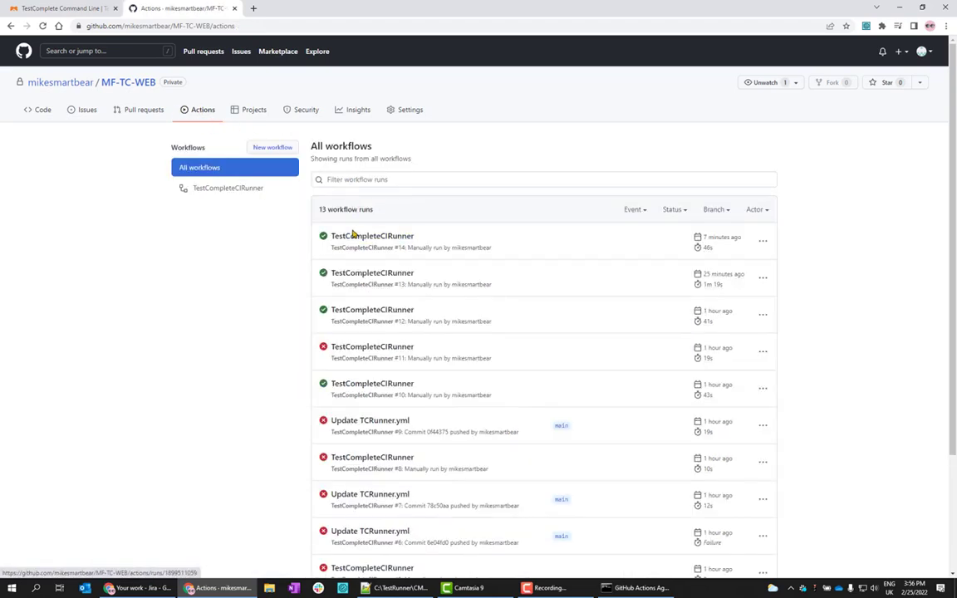
{"action": "left_click", "coordinate": [253, 189]}
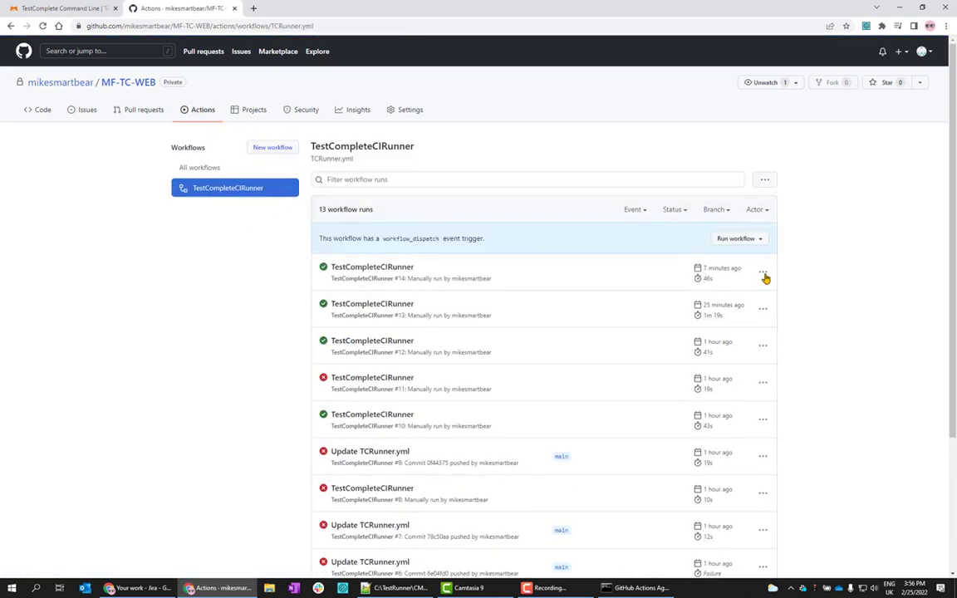
{"action": "left_click", "coordinate": [763, 273]}
{"action": "left_click", "coordinate": [722, 292]}
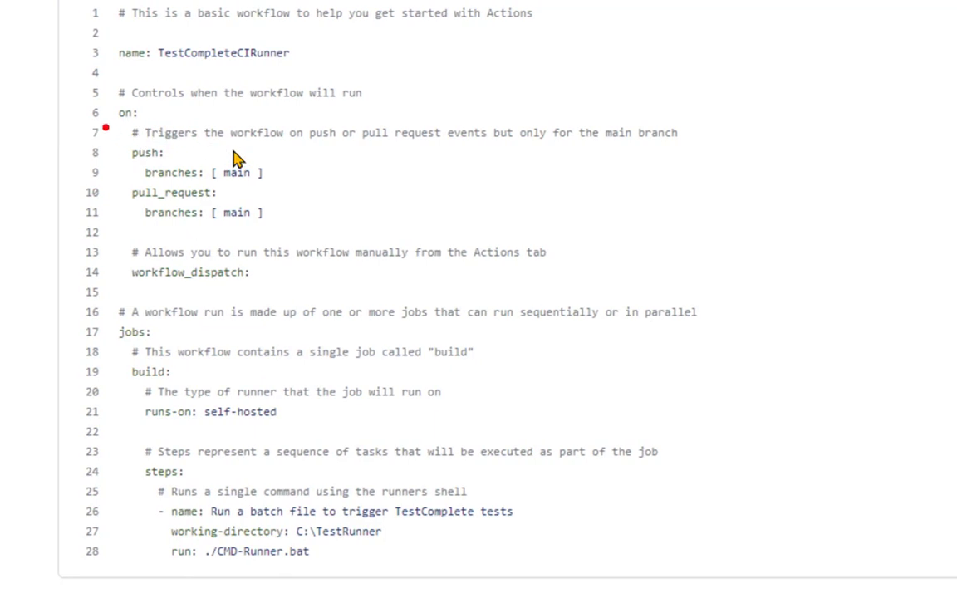
{"action": "mouse_move", "coordinate": [105, 127]}
{"action": "left_mouse_down"}
{"action": "mouse_move", "coordinate": [186, 170]}
{"action": "mouse_move", "coordinate": [324, 206]}
{"action": "mouse_move", "coordinate": [380, 233]}
{"action": "left_mouse_up"}
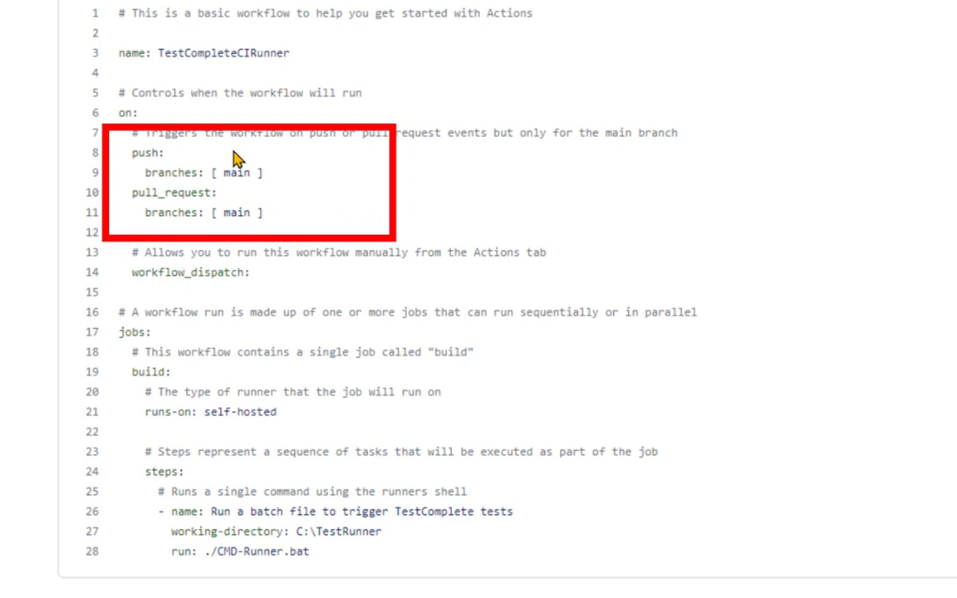
{"action": "mouse_move", "coordinate": [98, 239]}
{"action": "left_mouse_down"}
{"action": "mouse_move", "coordinate": [192, 269]}
{"action": "mouse_move", "coordinate": [392, 286]}
{"action": "left_mouse_up"}
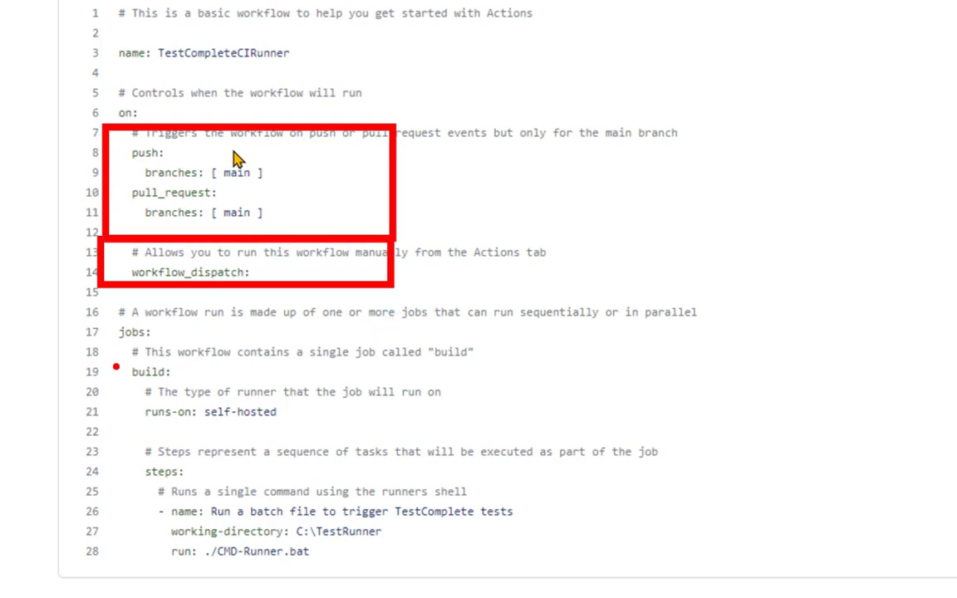
{"action": "mouse_move", "coordinate": [113, 351]}
{"action": "left_mouse_down"}
{"action": "mouse_move", "coordinate": [156, 384]}
{"action": "mouse_move", "coordinate": [284, 427]}
{"action": "mouse_move", "coordinate": [406, 427]}
{"action": "left_mouse_up"}
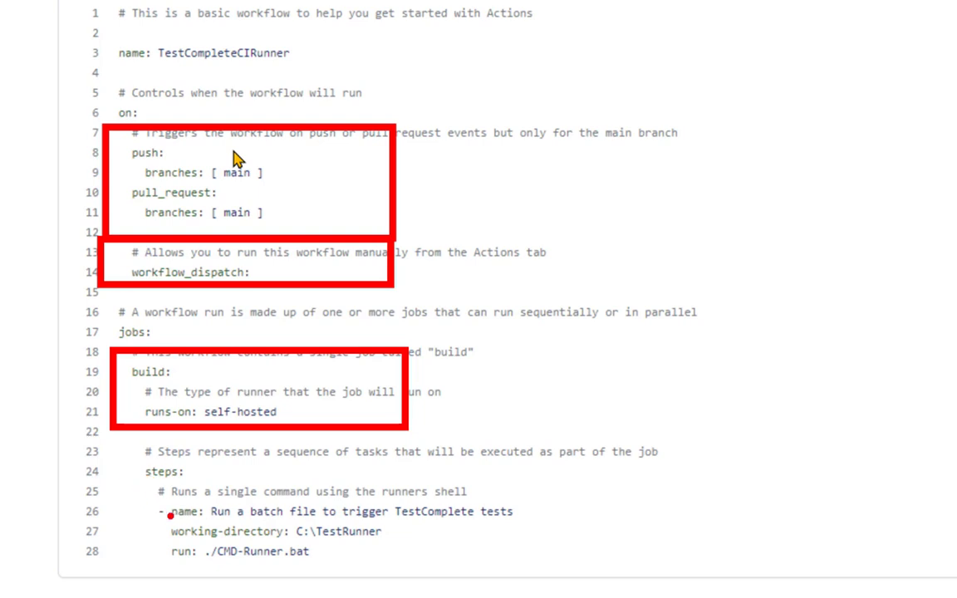
{"action": "mouse_move", "coordinate": [120, 484]}
{"action": "left_mouse_down"}
{"action": "mouse_move", "coordinate": [348, 545]}
{"action": "mouse_move", "coordinate": [589, 572]}
{"action": "left_mouse_up"}
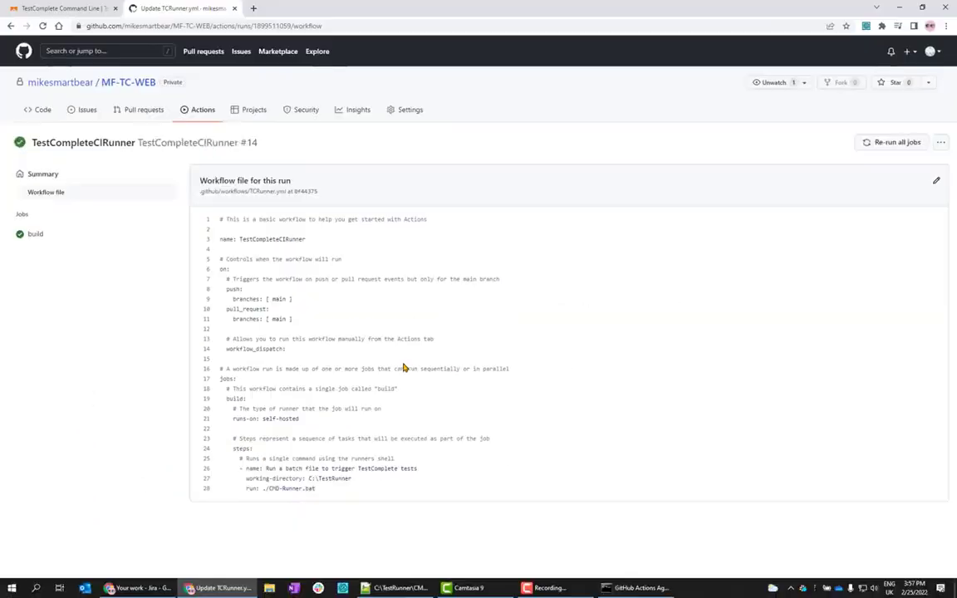
Run the TestCompleteCIRunner workflow manually with Branch: main via the Run workflow button.
{"action": "left_click", "coordinate": [200, 114]}
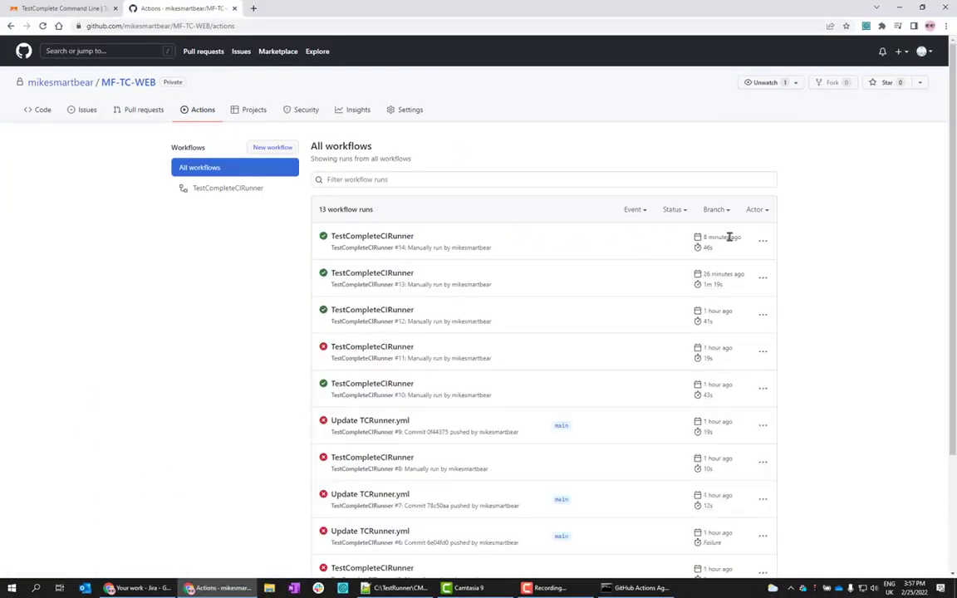
{"action": "left_click", "coordinate": [242, 189]}
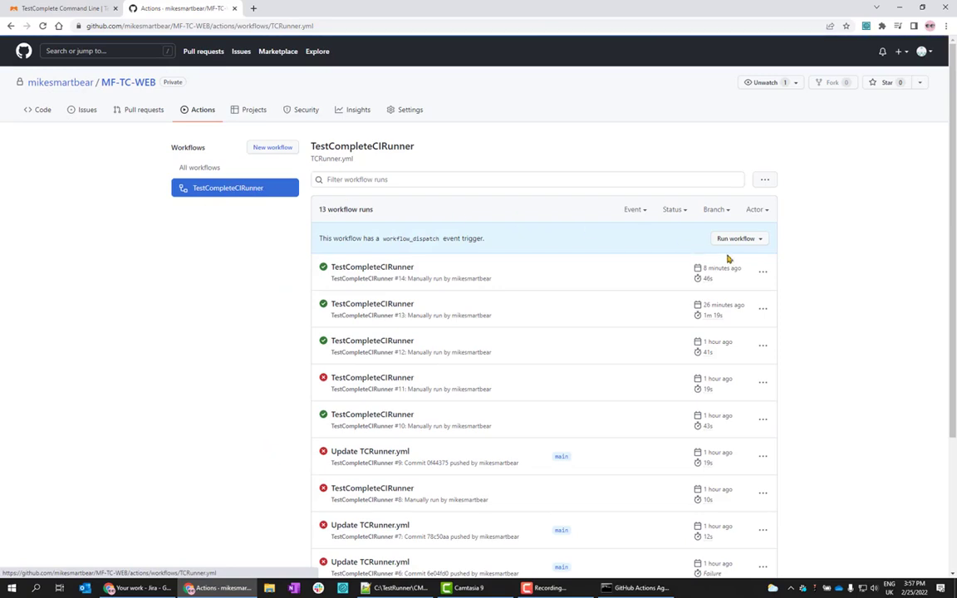
{"action": "left_click", "coordinate": [755, 239]}
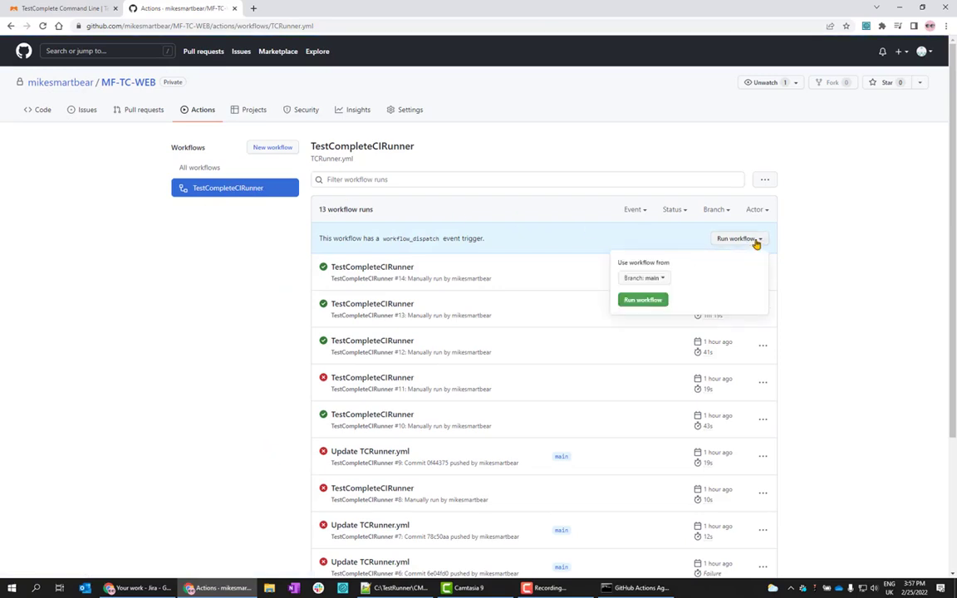
{"action": "left_click", "coordinate": [641, 300]}
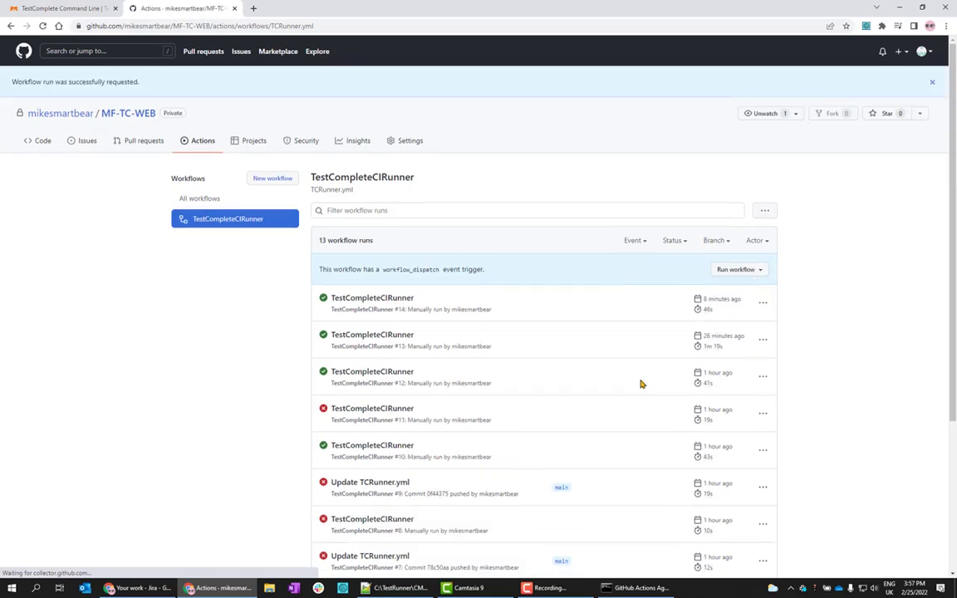
Switch to the GitHub Actions Agent console to watch the runner pick up the job.
{"action": "left_click", "coordinate": [633, 587]}
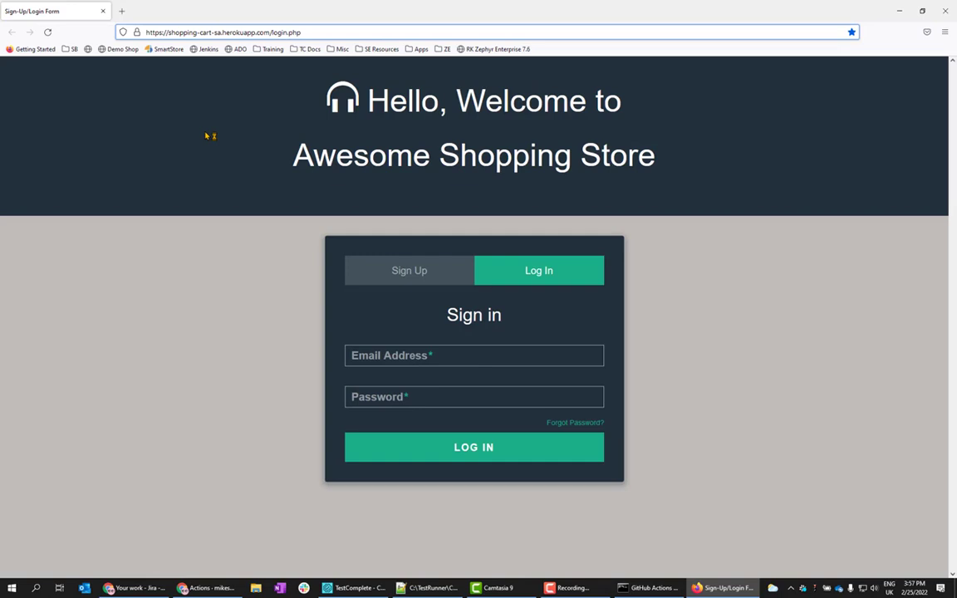
Sign in to Awesome Shopping Store with the test account's e-mail and password.
{"action": "left_click", "coordinate": [474, 355]}
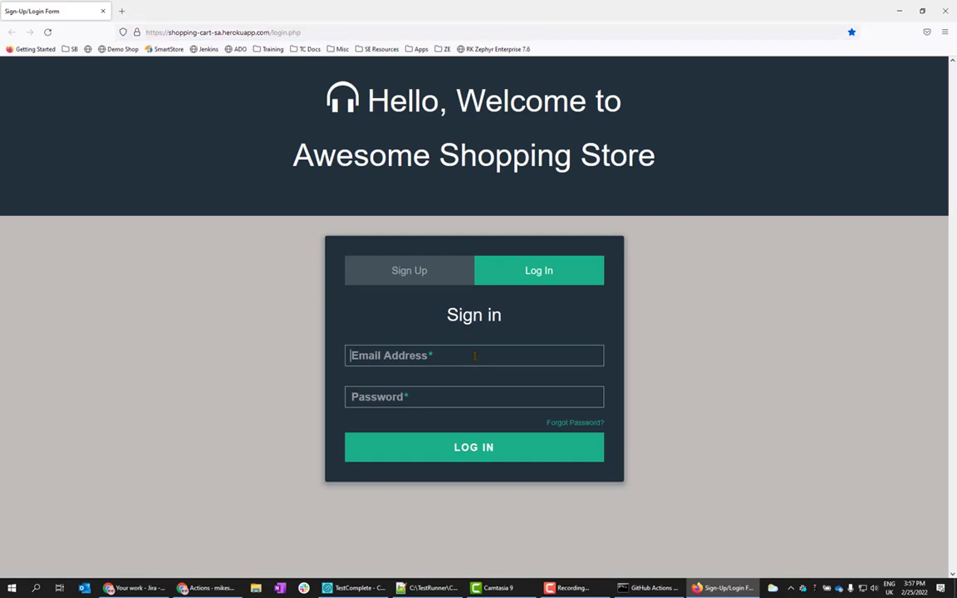
{"action": "type", "text": "mike@test.com"}
{"action": "key", "text": "Tab"}
{"action": "type", "text": "test"}
{"action": "left_click", "coordinate": [474, 446]}
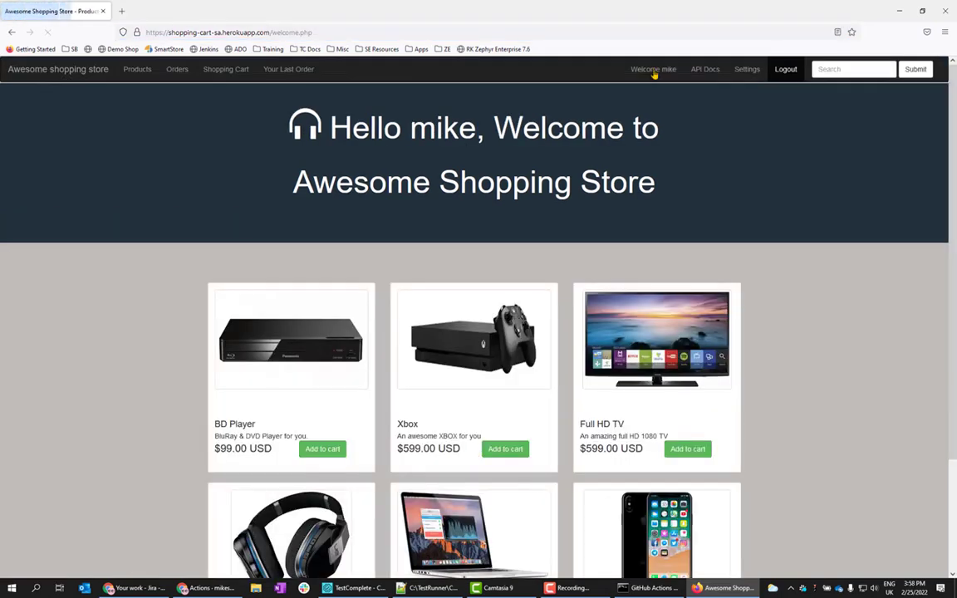
Add two BD Players and one Xbox to the cart.
{"action": "left_click", "coordinate": [323, 453]}
{"action": "left_click", "coordinate": [137, 69]}
{"action": "left_click", "coordinate": [324, 449]}
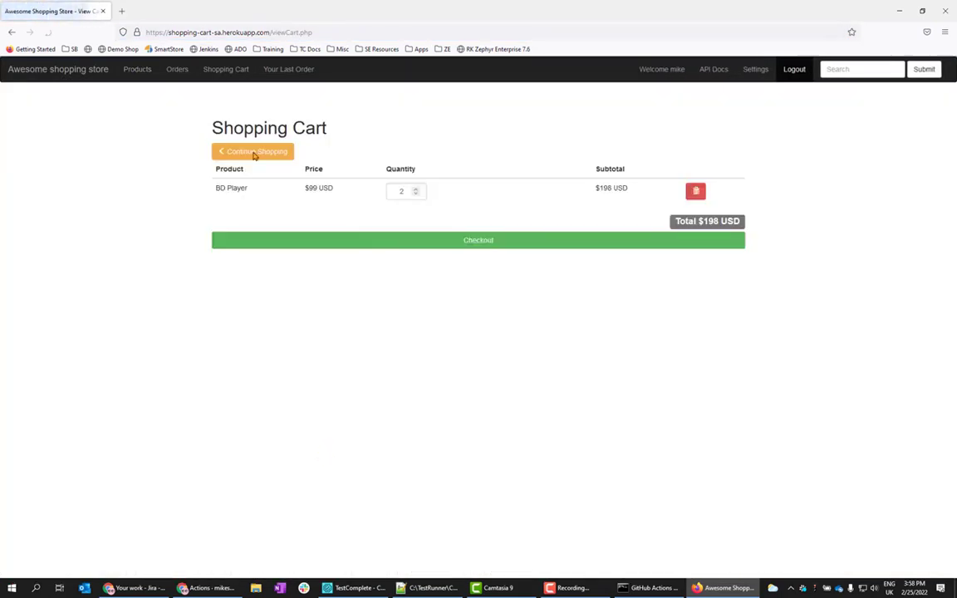
{"action": "left_click", "coordinate": [254, 153]}
{"action": "left_click", "coordinate": [504, 449]}
Search the store for Xbox, then iPhone, then TV.
{"action": "left_click", "coordinate": [862, 69]}
{"action": "type", "text": "Xbox"}
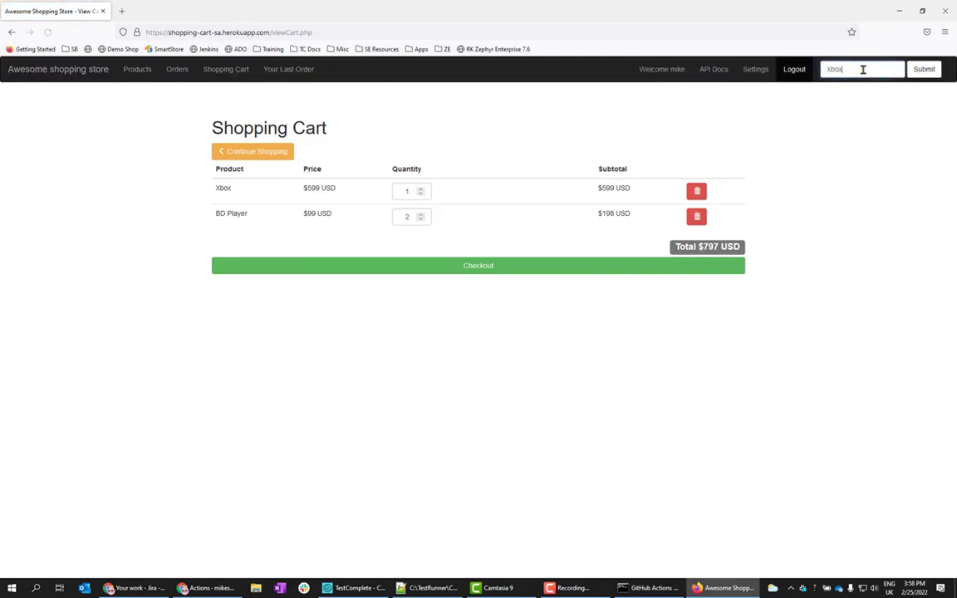
{"action": "left_click", "coordinate": [923, 69]}
{"action": "left_click", "coordinate": [853, 70]}
{"action": "type", "text": "iPhone"}
{"action": "left_click", "coordinate": [914, 70]}
{"action": "left_click", "coordinate": [853, 70]}
{"action": "type", "text": "TV"}
{"action": "left_click", "coordinate": [915, 71]}
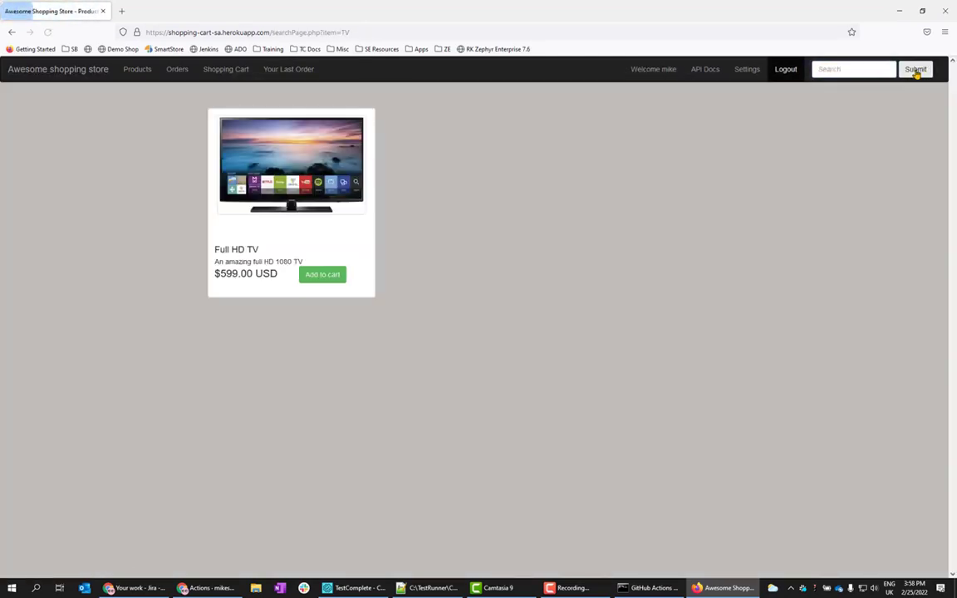